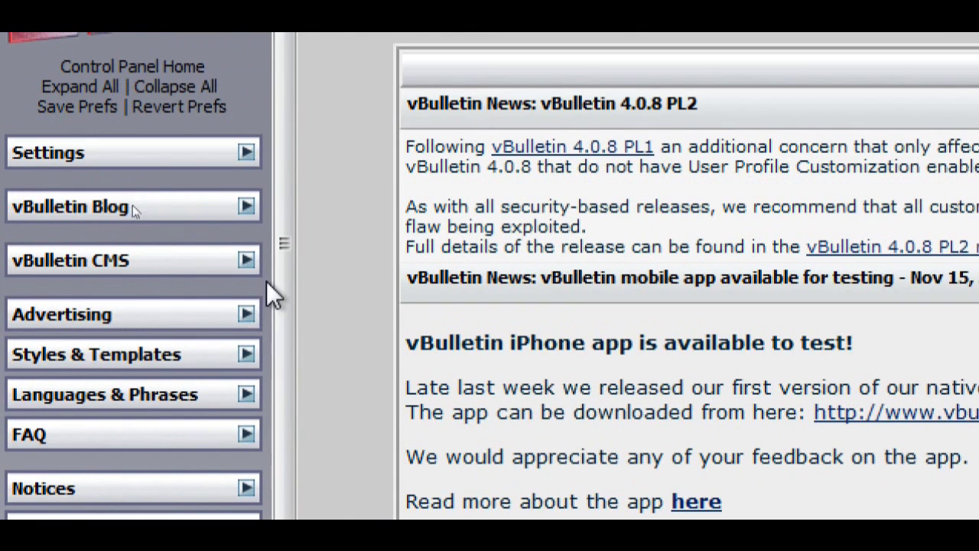
- Start a new widget of type RSS Feed from the CMS Widget Manager
left_click(123, 196)
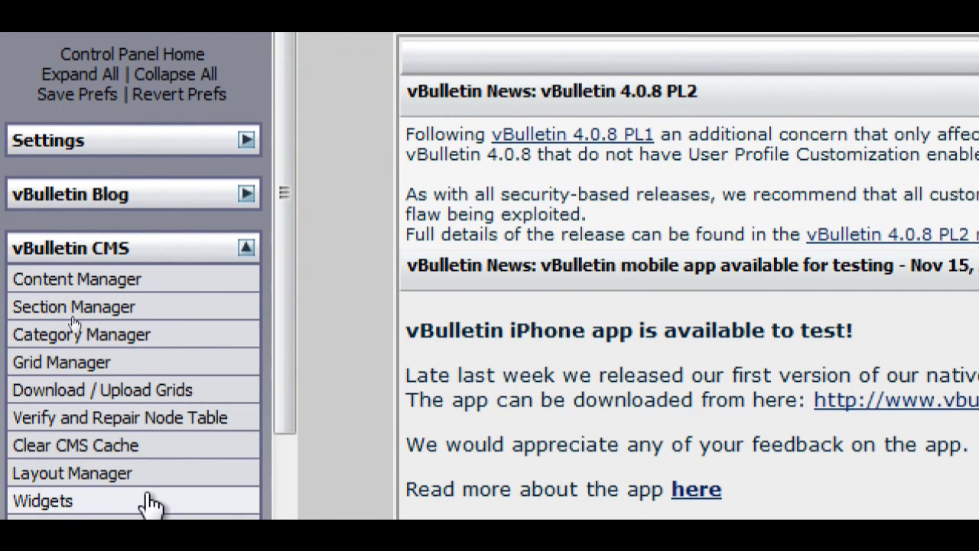
left_click(149, 516)
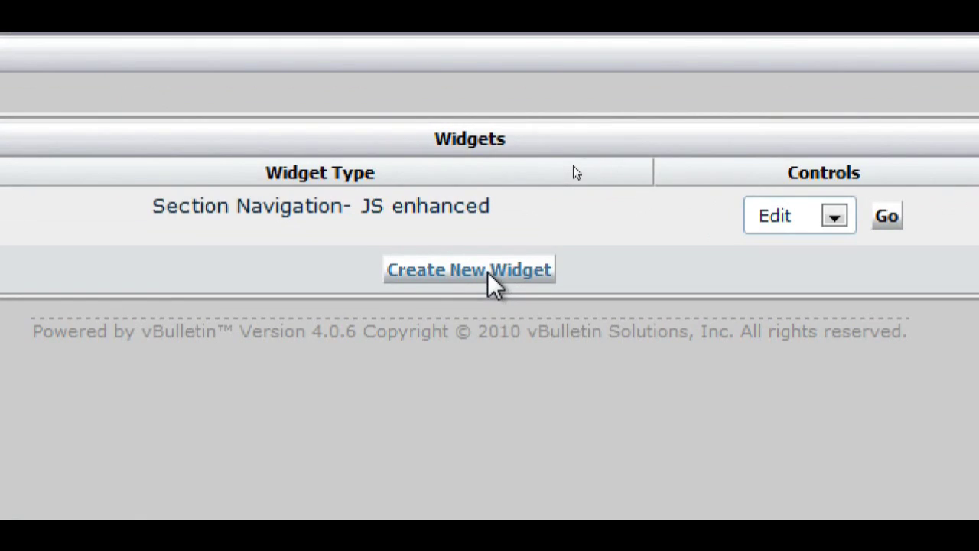
left_click(584, 163)
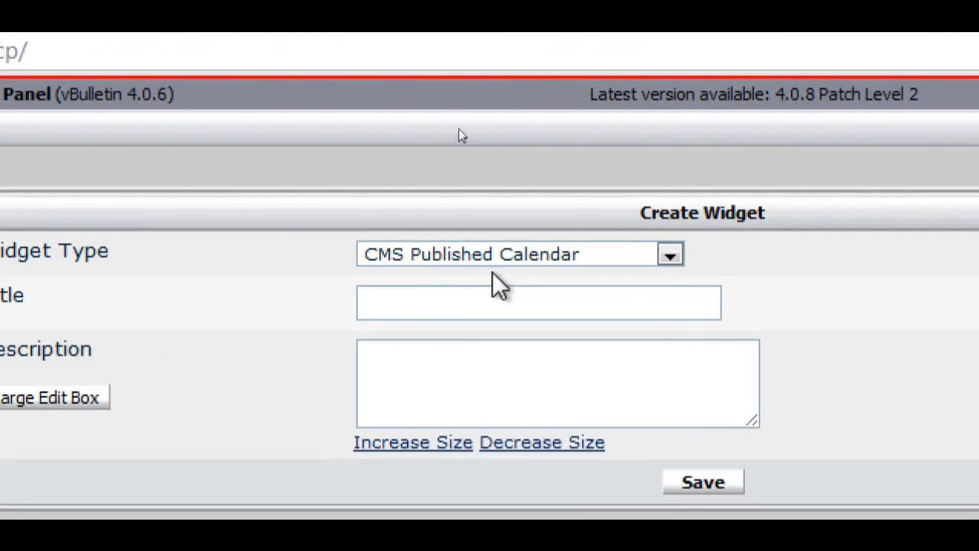
left_click(459, 123)
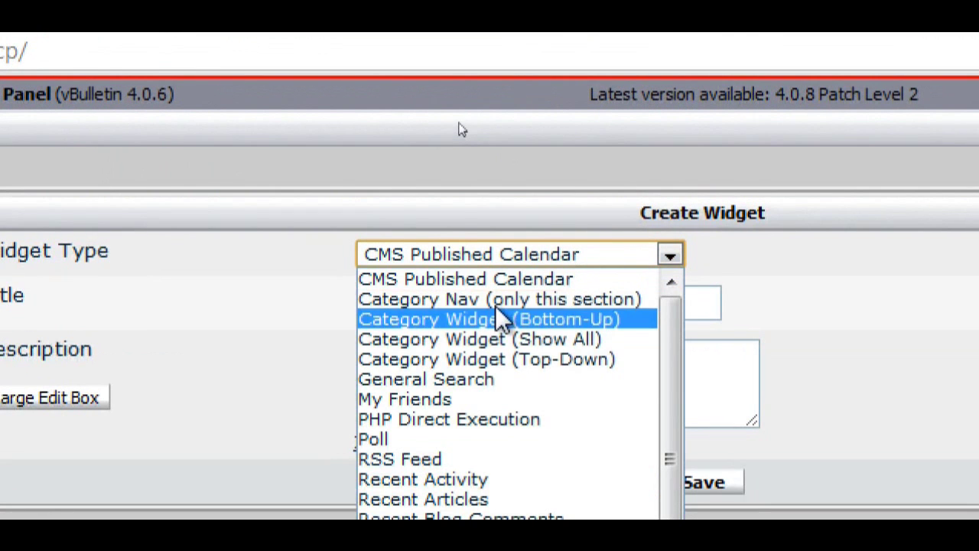
left_click(482, 461)
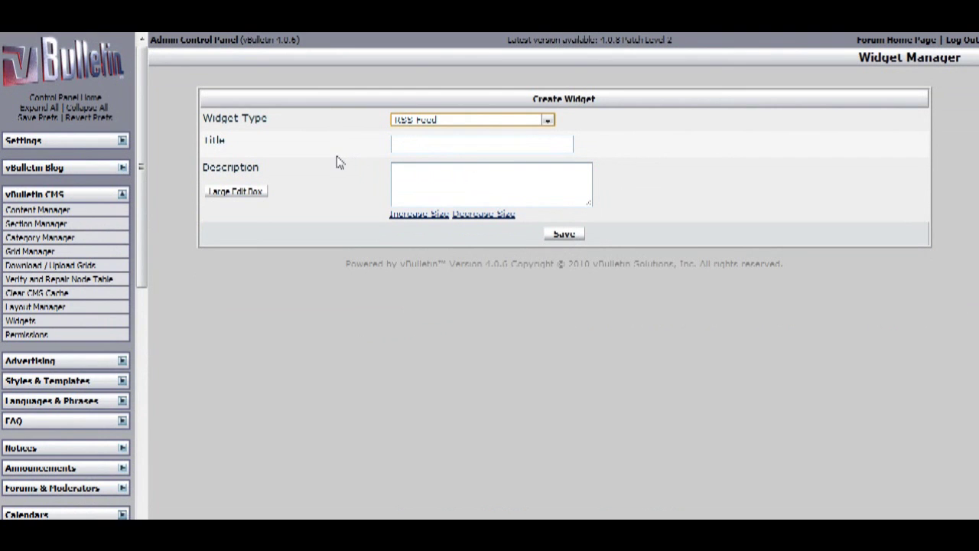
- Give the widget the title and description 'CNN RSS' and save it
left_click(367, 303)
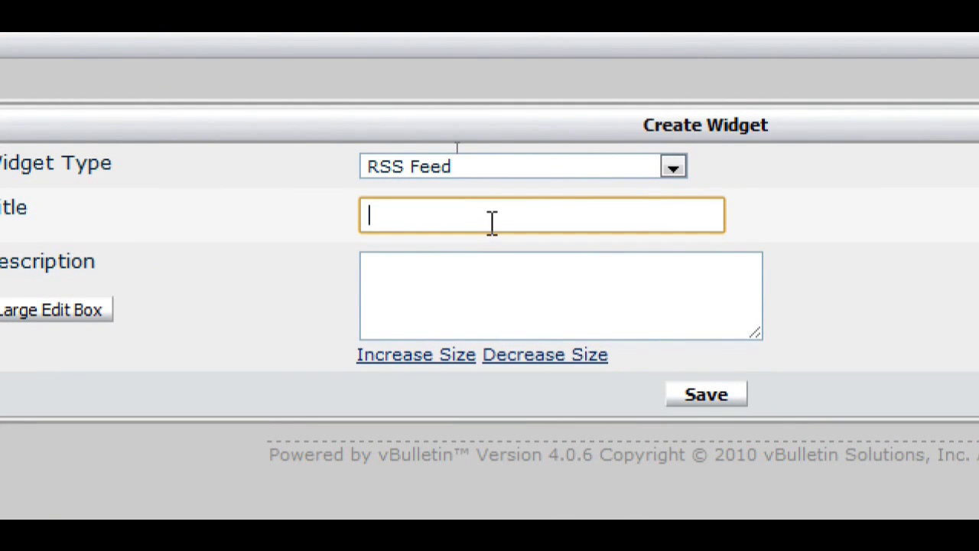
type("CNN RSS")
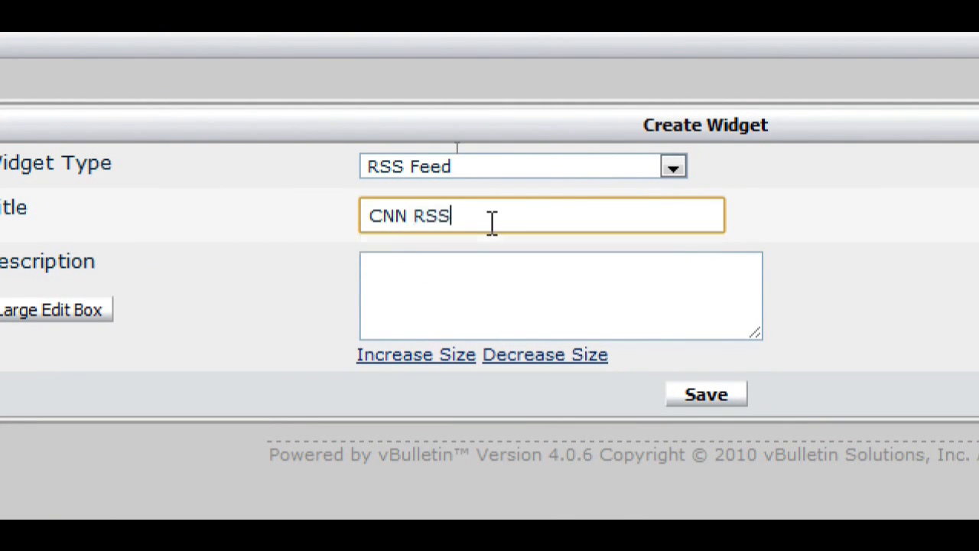
key("Tab")
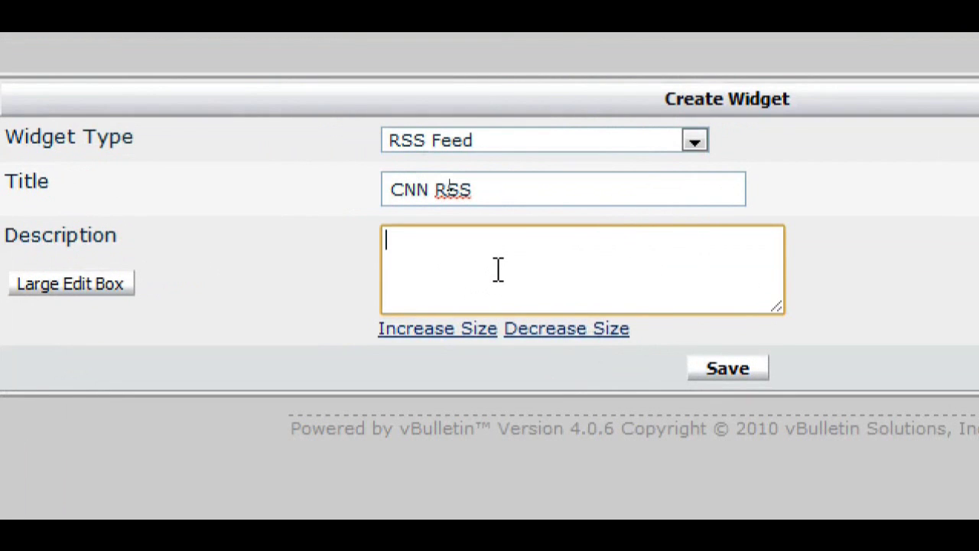
type("CNN RSS")
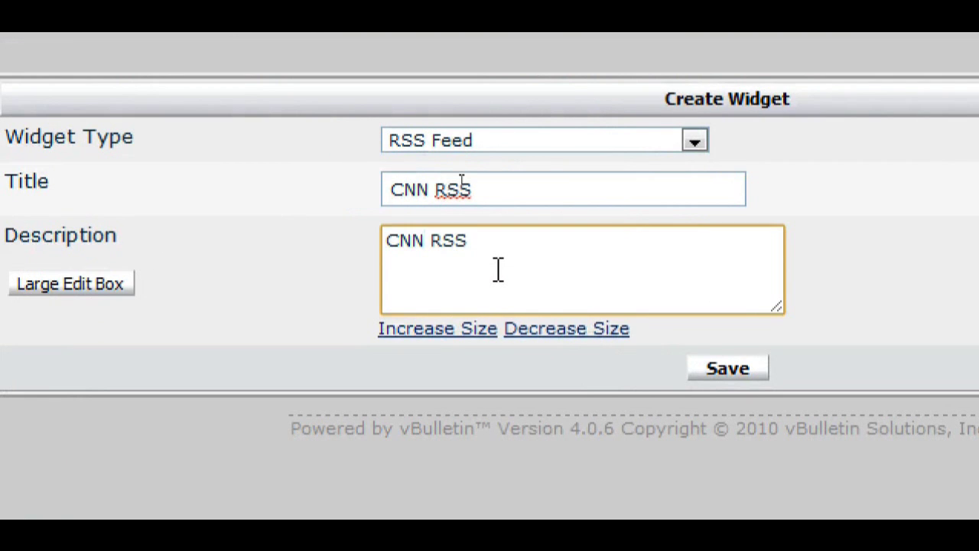
left_click(726, 371)
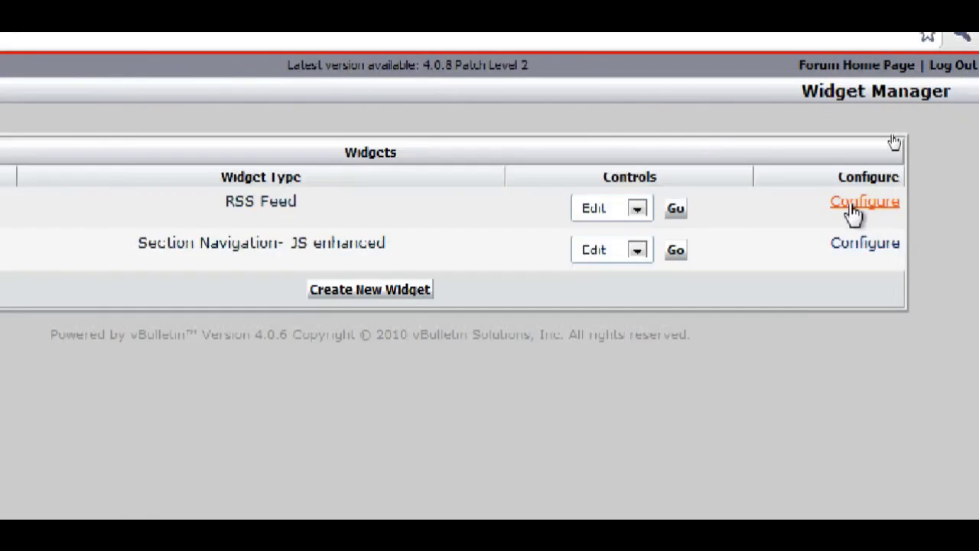
left_click(902, 133)
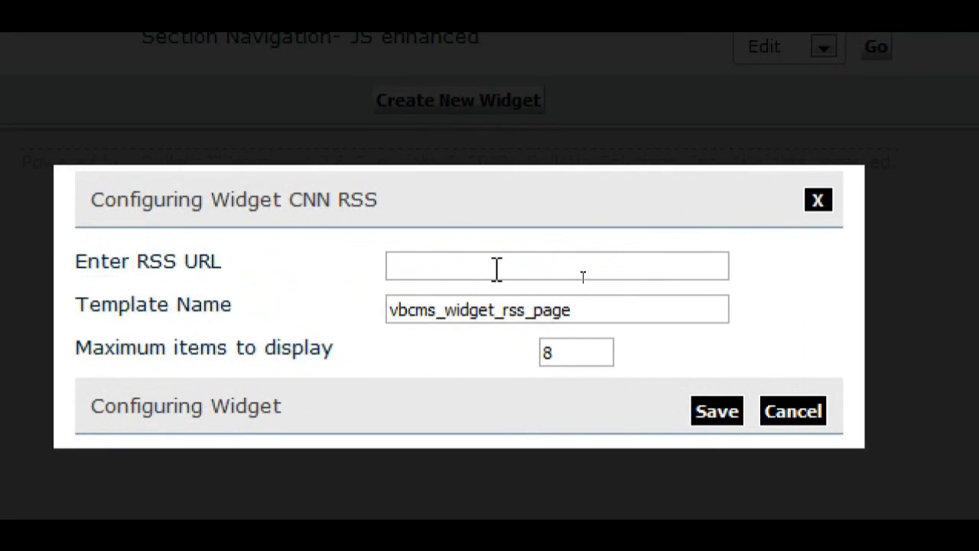
- Put the cursor in the CNN RSS widget's empty RSS URL field
left_click(496, 269)
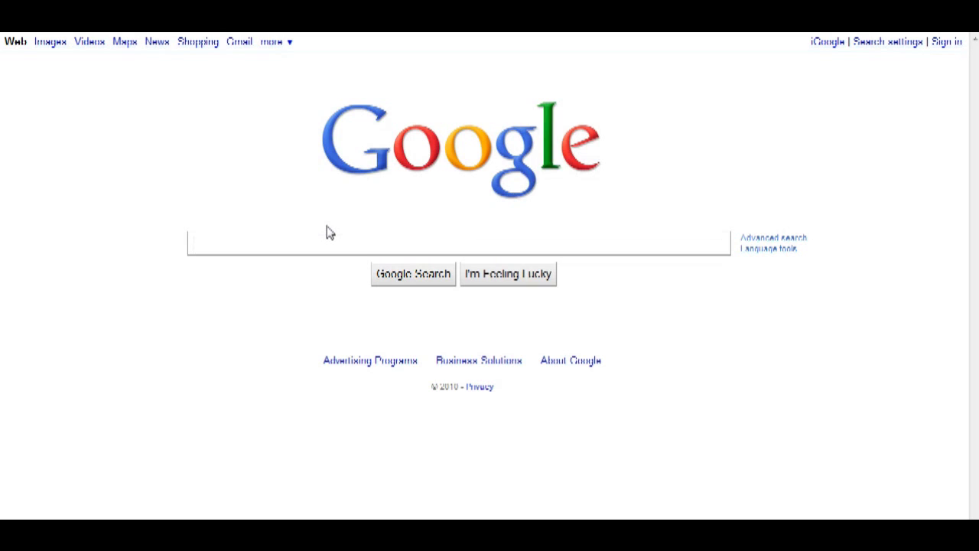
type("cnn rss")
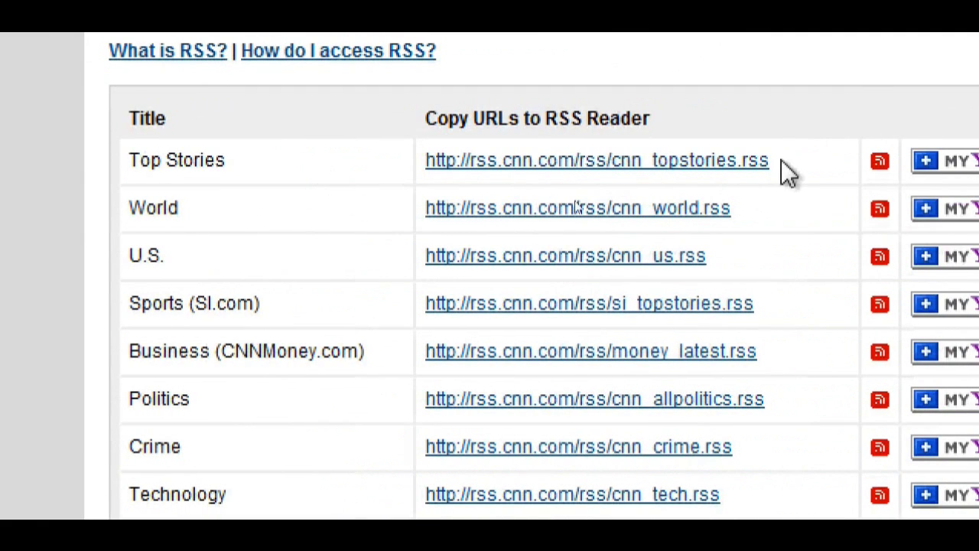
left_click_drag(781, 159, 428, 160)
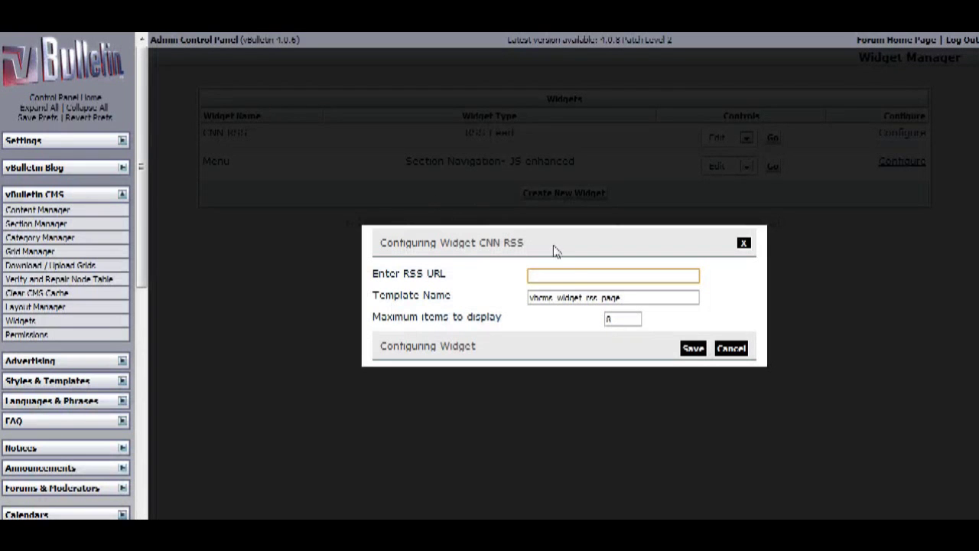
- Paste the Top Stories feed URL into the widget, save it, and close the configuration
type("http://rss.cnn.com/rss/cnn_topstories.rss")
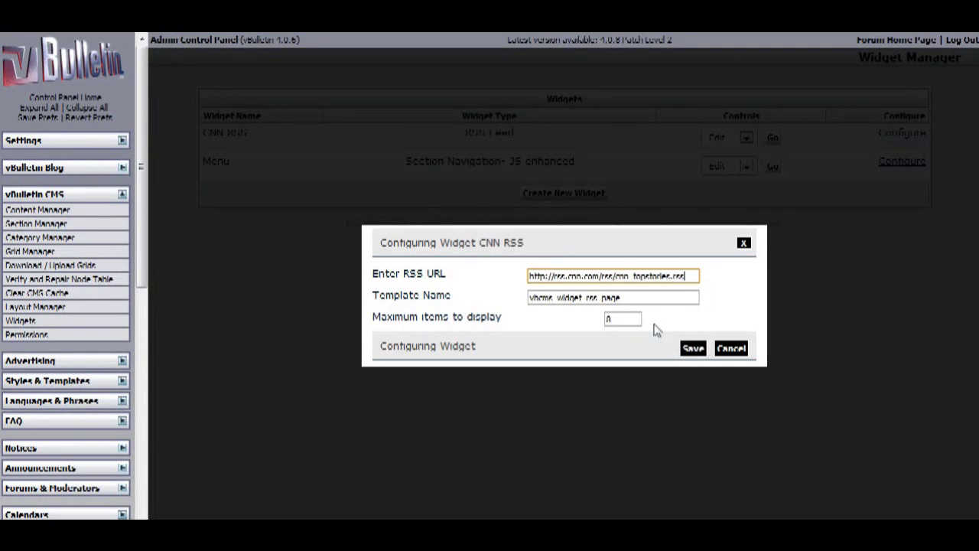
left_click(693, 348)
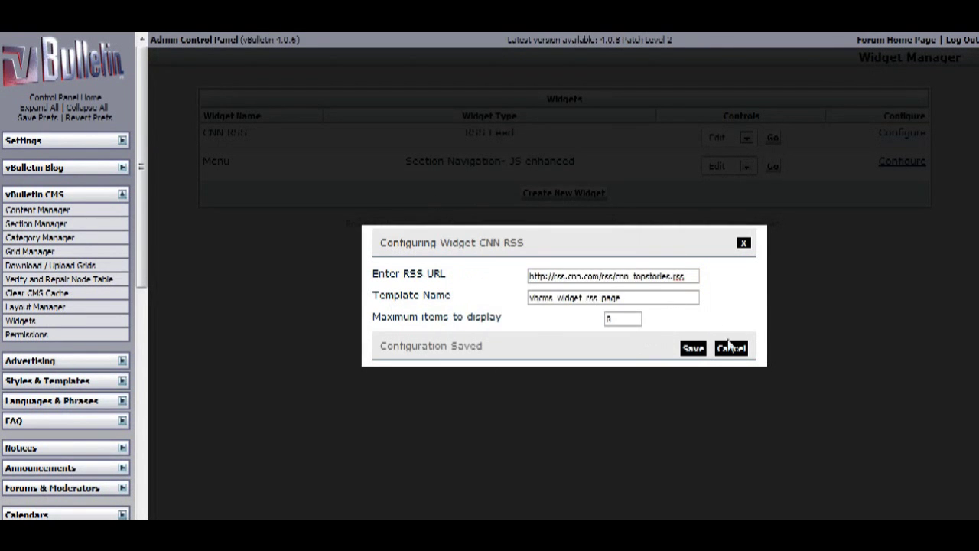
left_click(730, 348)
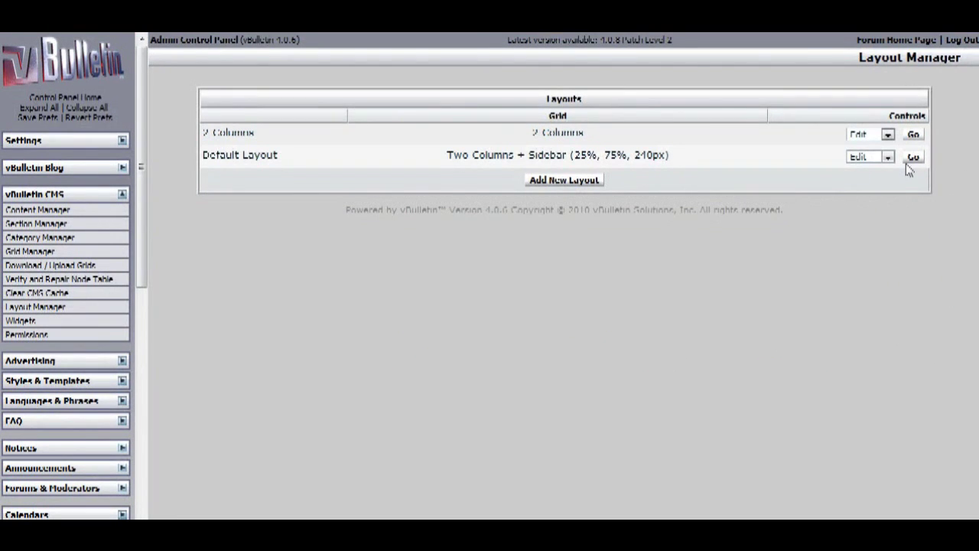
- Add the CNN RSS widget to the Default Layout's right sidebar column and save the layout
left_click(912, 158)
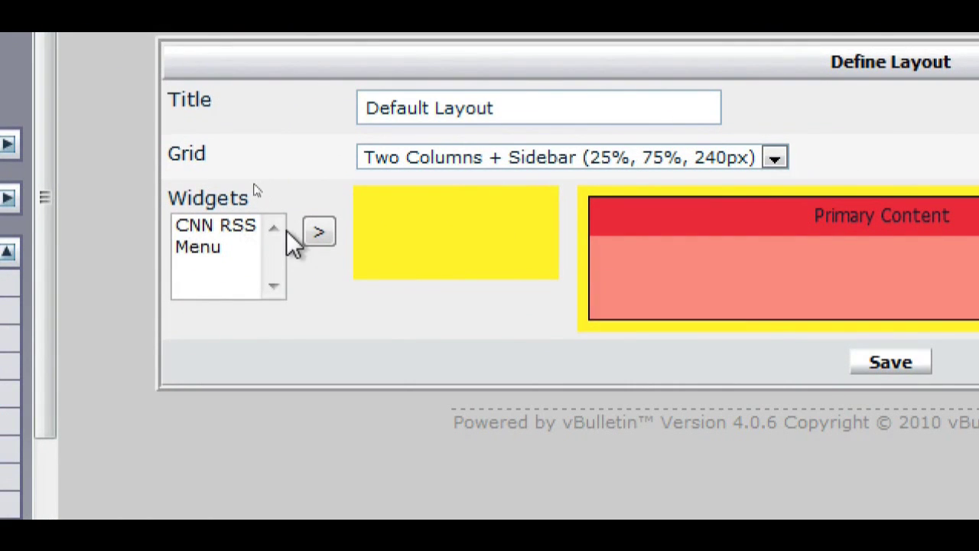
left_click(242, 228)
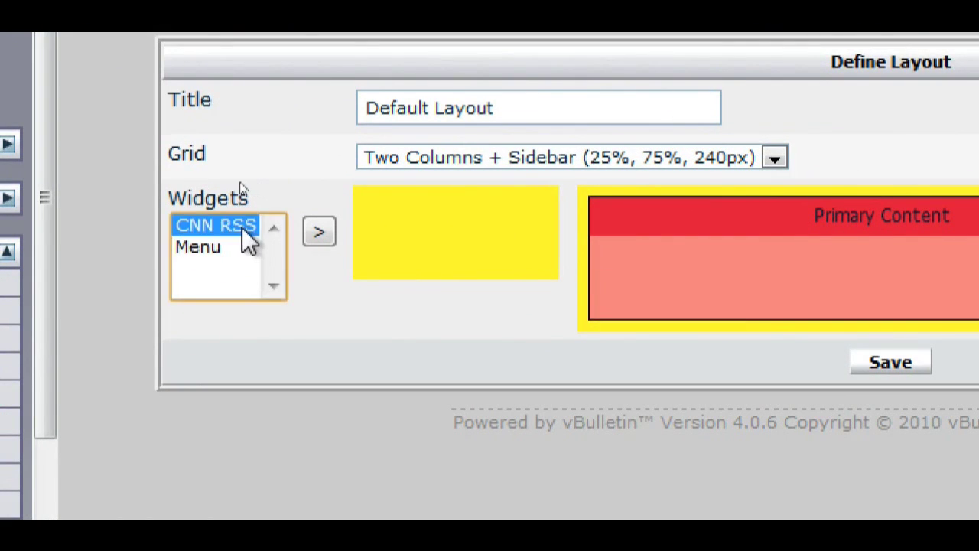
left_click(306, 234)
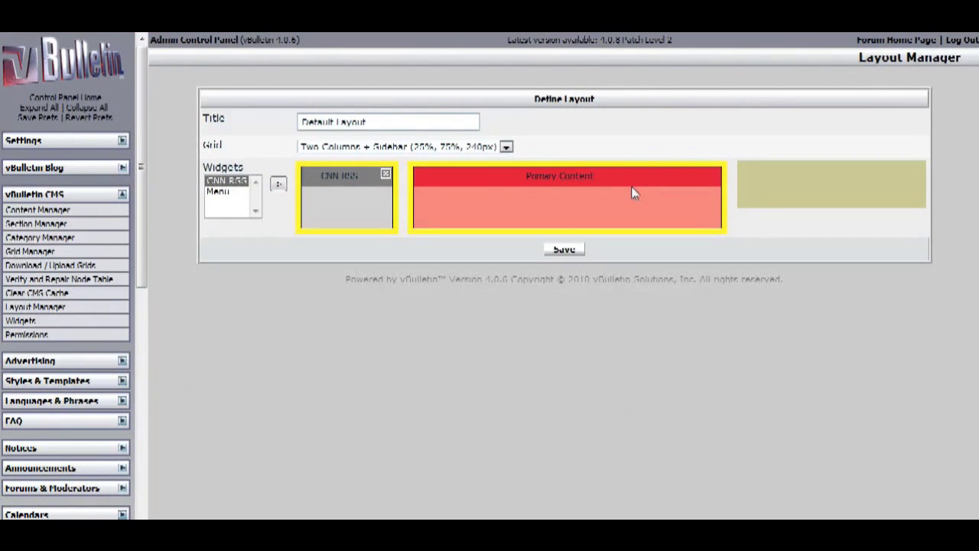
left_click_drag(348, 176, 770, 182)
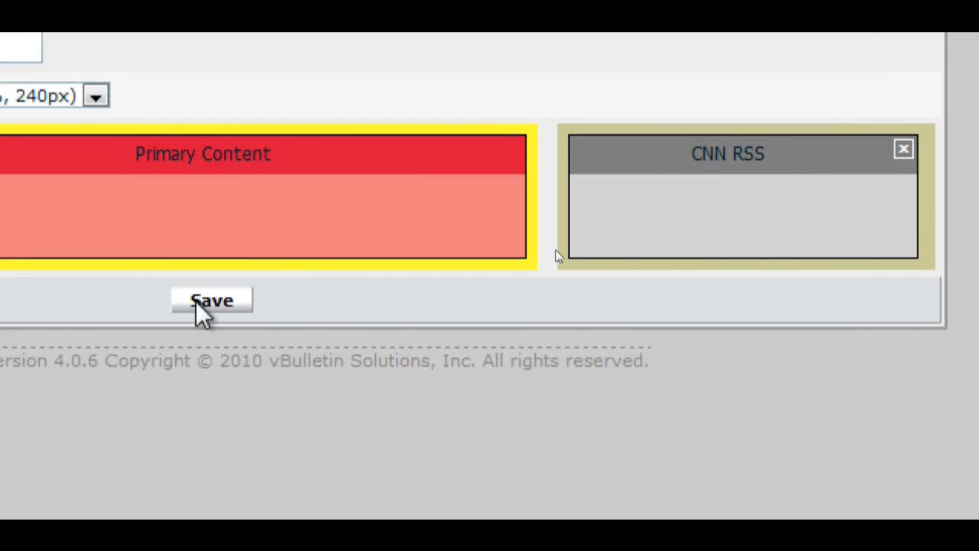
left_click(197, 302)
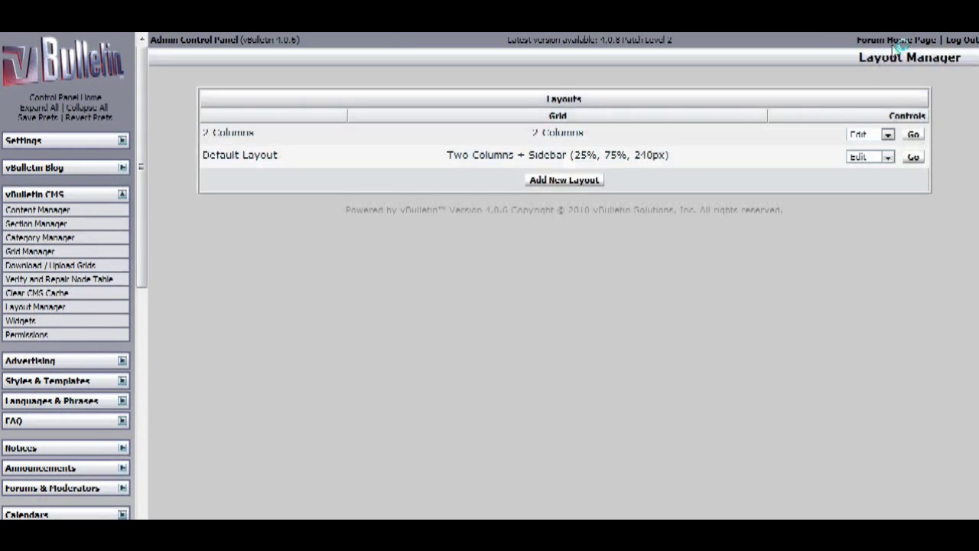
- On the site's Article home page, open the Chandra Levy verdict headline from the CNN RSS box
left_click(894, 41)
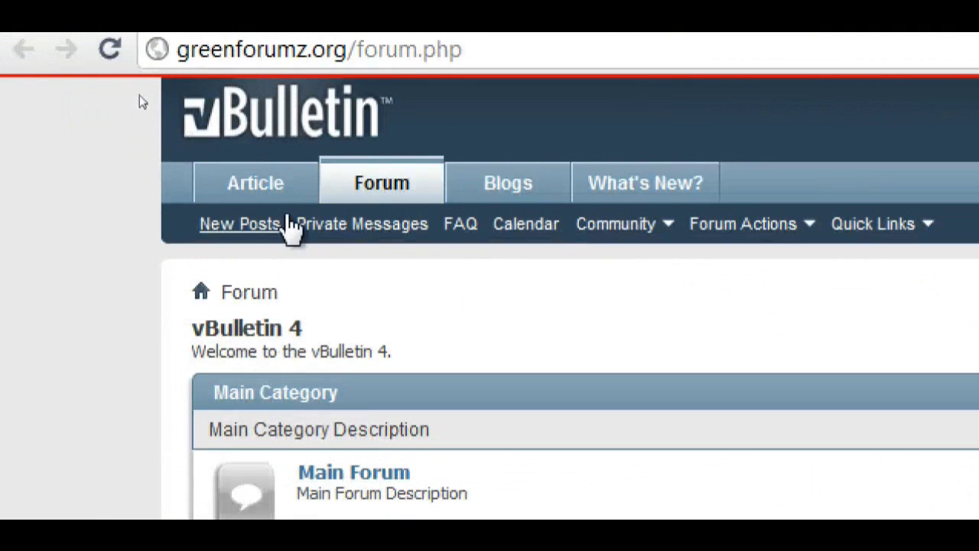
left_click(140, 84)
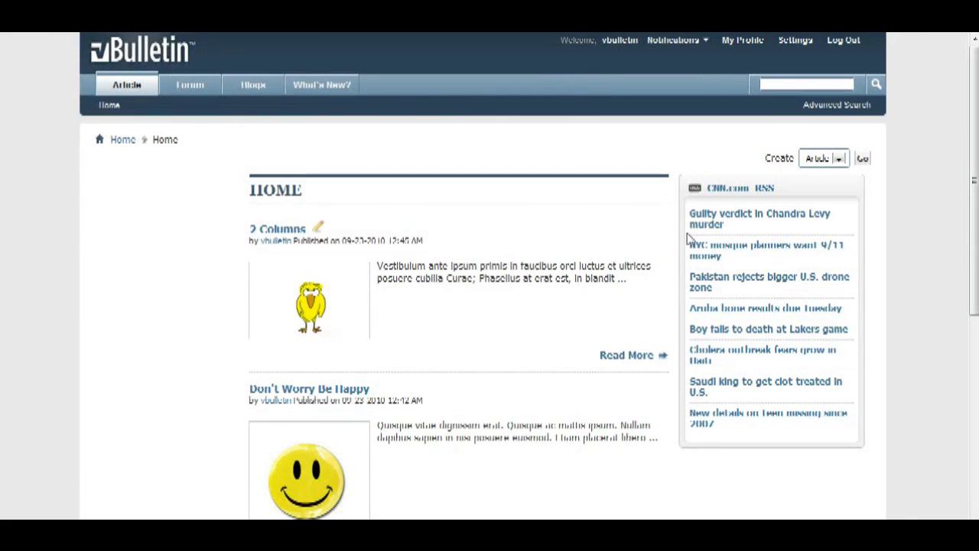
scroll(791, 292, "down", 1)
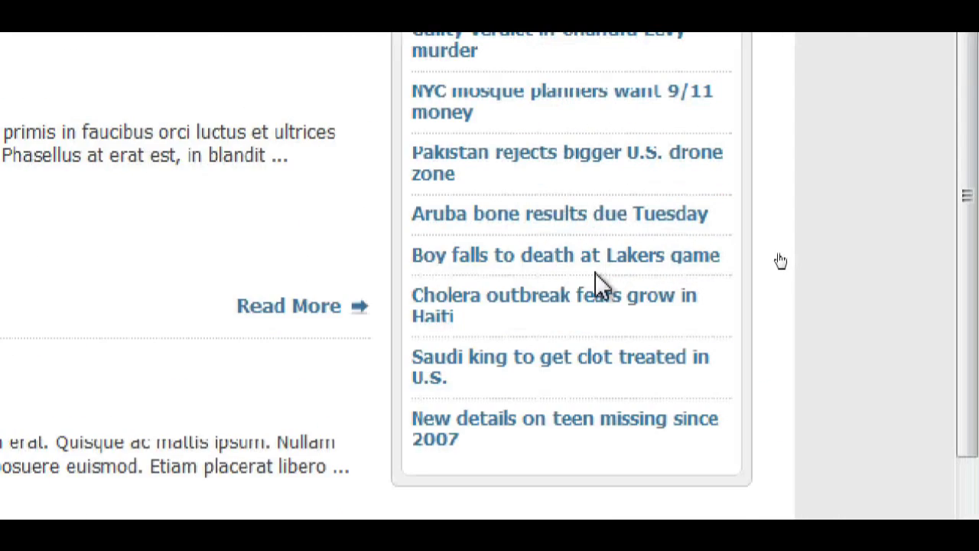
scroll(570, 277, "down", 2)
scroll(571, 277, "up", 2)
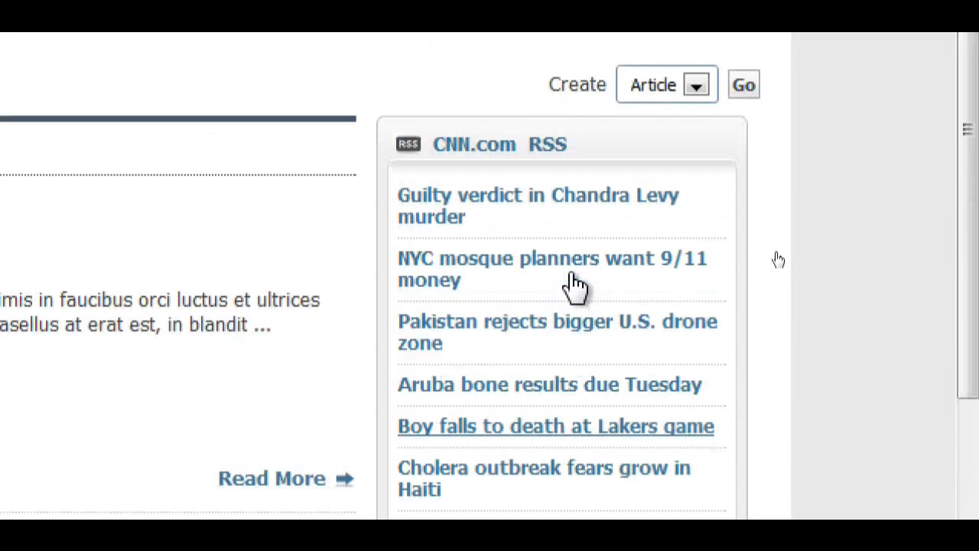
left_click(495, 211)
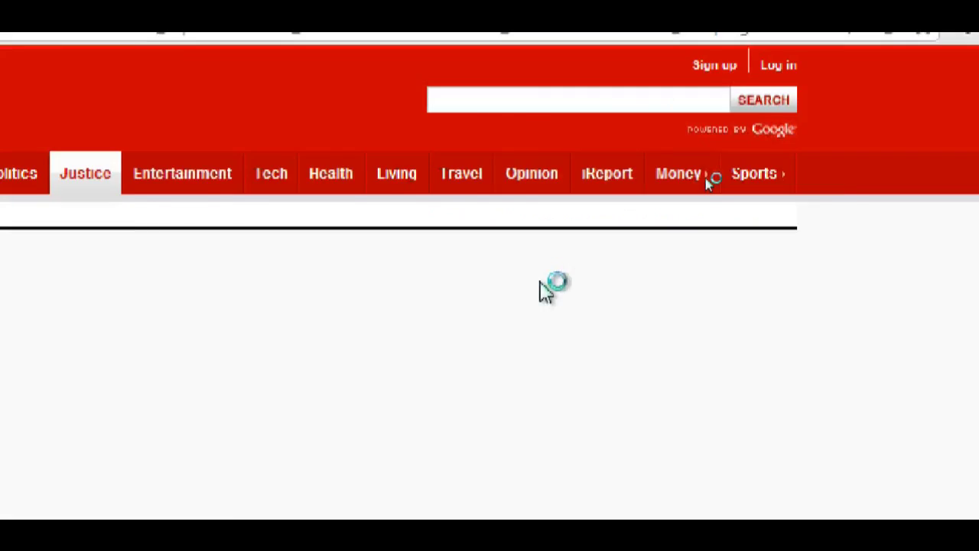
- Scroll through CNN's verdict article and the RSS feed URL table
scroll(472, 277, "down", 3)
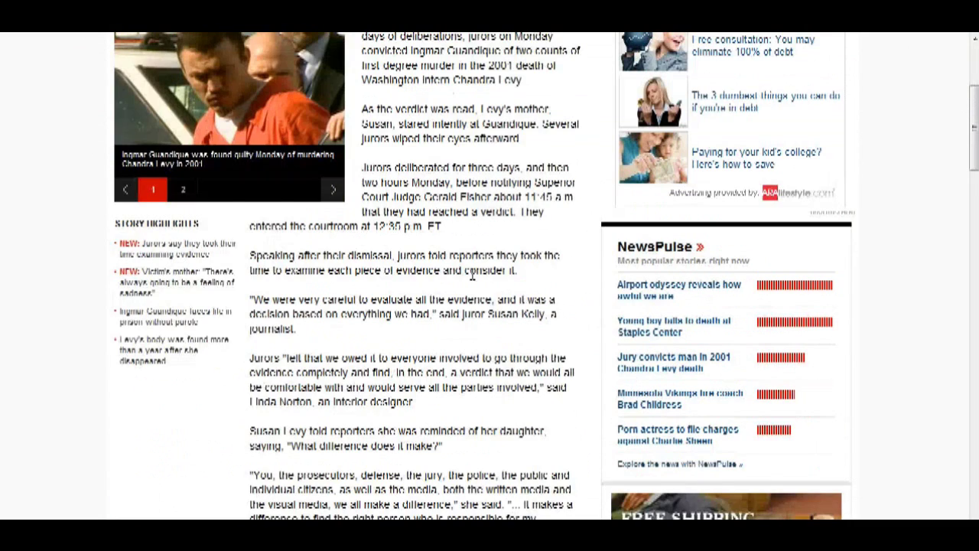
scroll(472, 277, "down", 3)
scroll(490, 276, "up", 2)
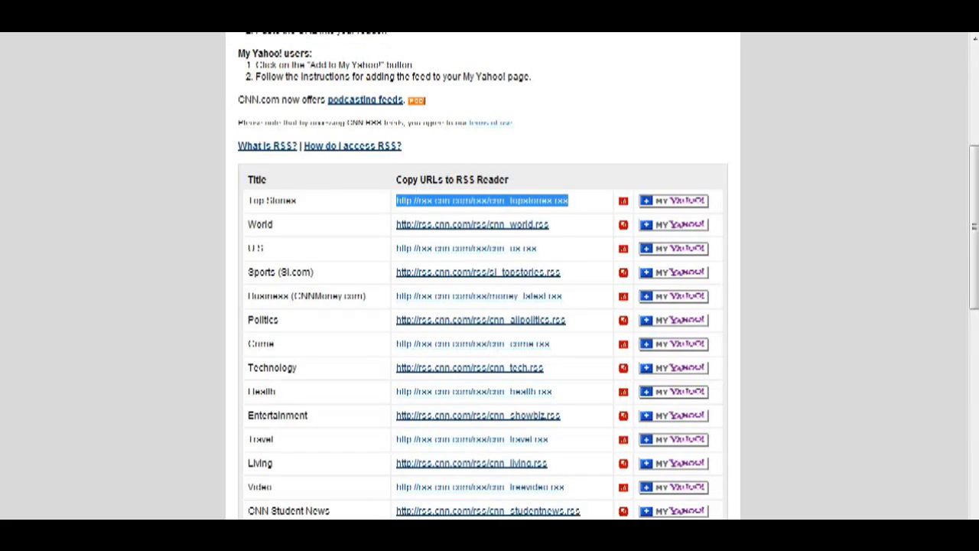
scroll(569, 168, "down", 2)
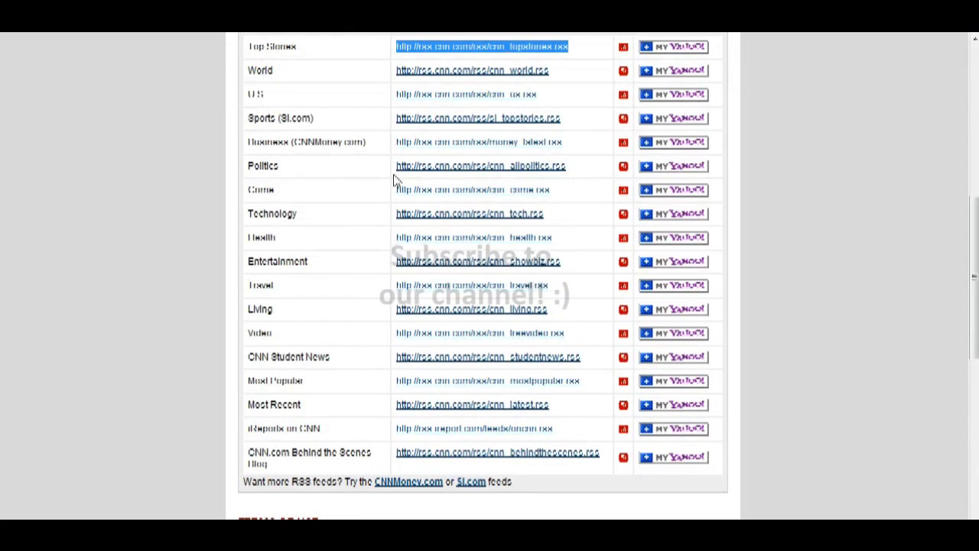
scroll(168, 346, "up", 3)
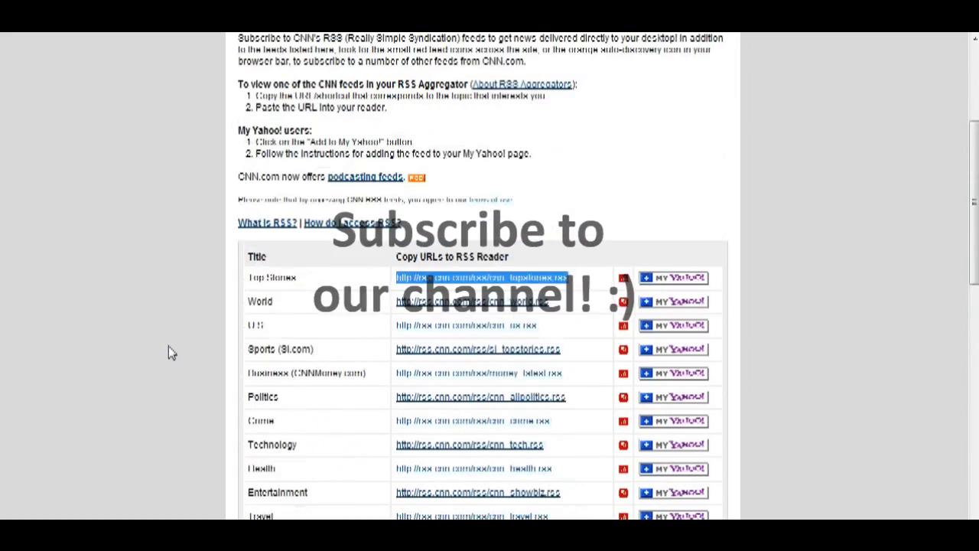
scroll(168, 346, "down", 3)
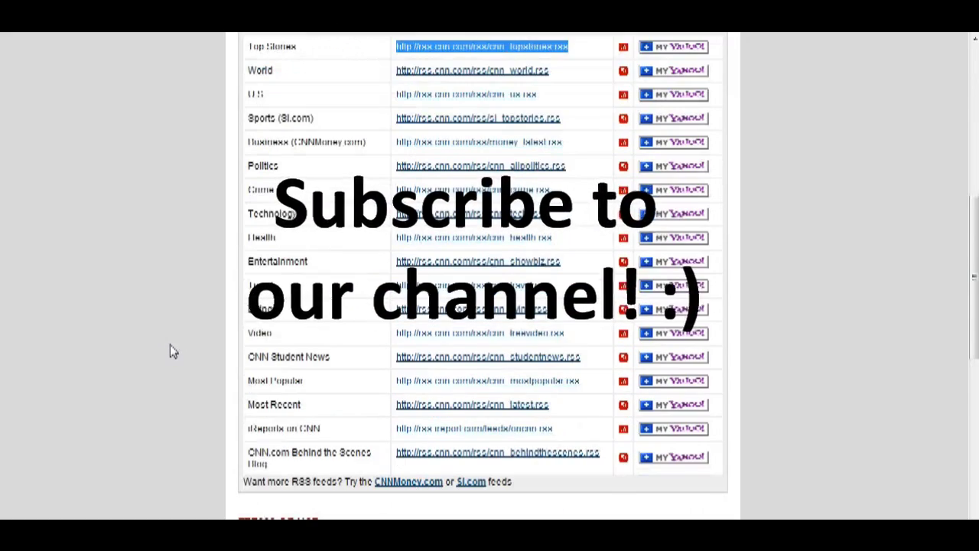
scroll(163, 347, "up", 1)
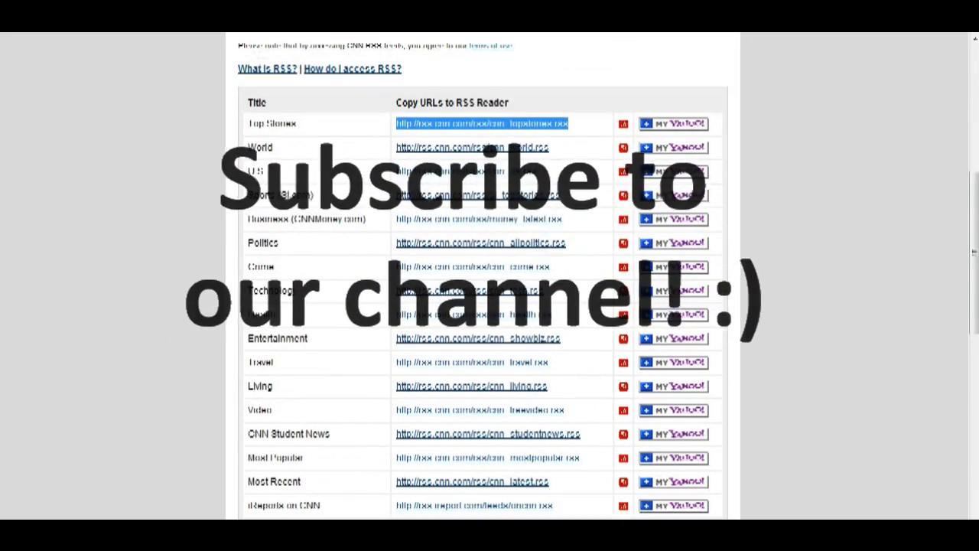